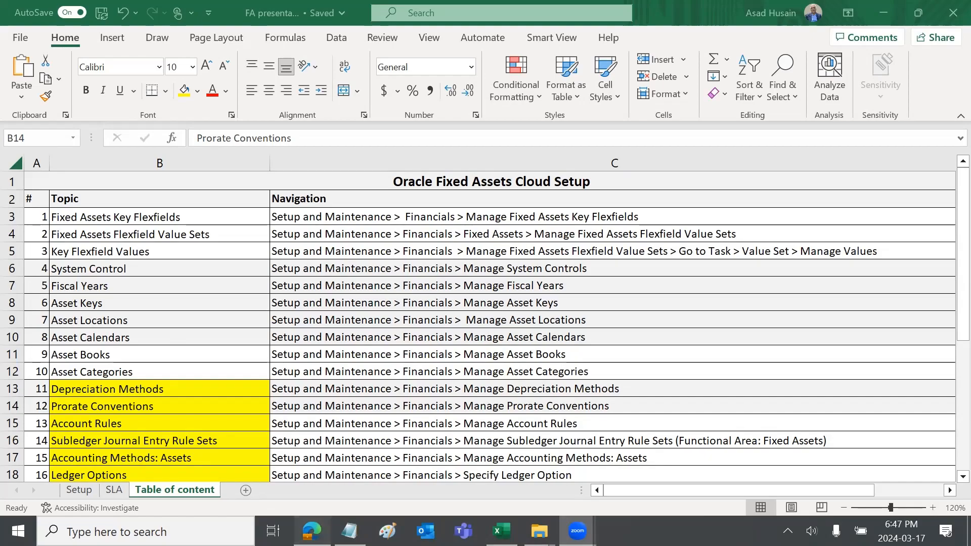
Switch to the Oracle setup page in the browser, find the Manage Fixed Assets Flexfield Value Sets task and open it.
{"action": "left_click", "coordinate": [311, 531]}
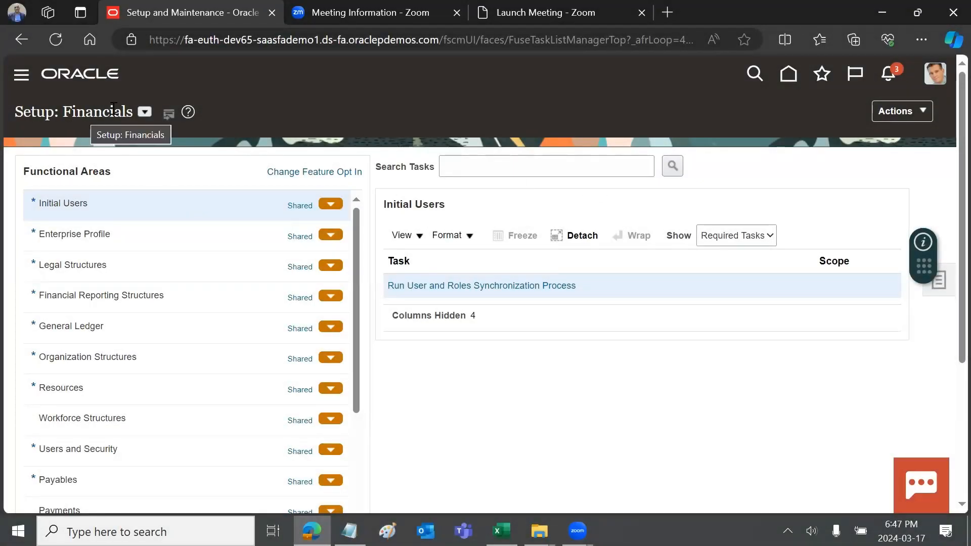
{"action": "left_click", "coordinate": [143, 112]}
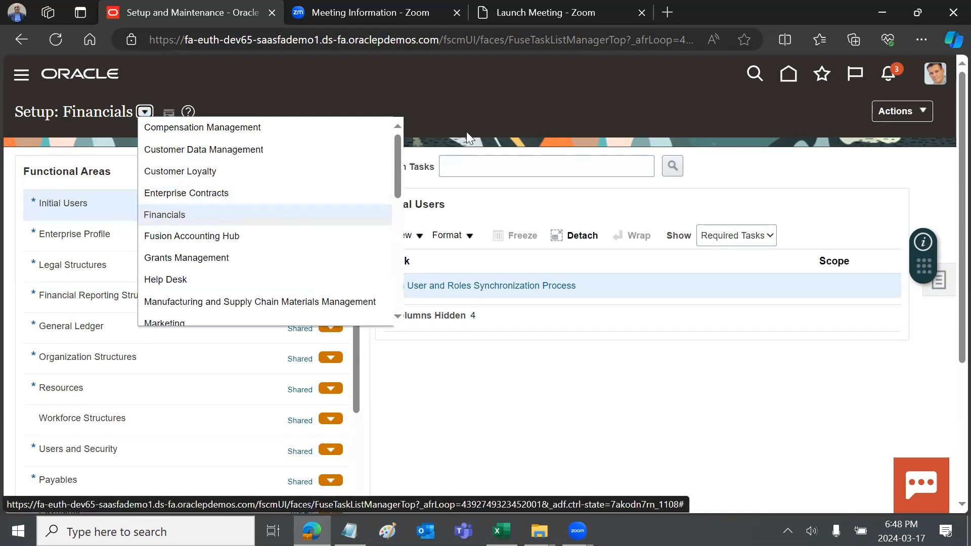
{"action": "left_click", "coordinate": [476, 174]}
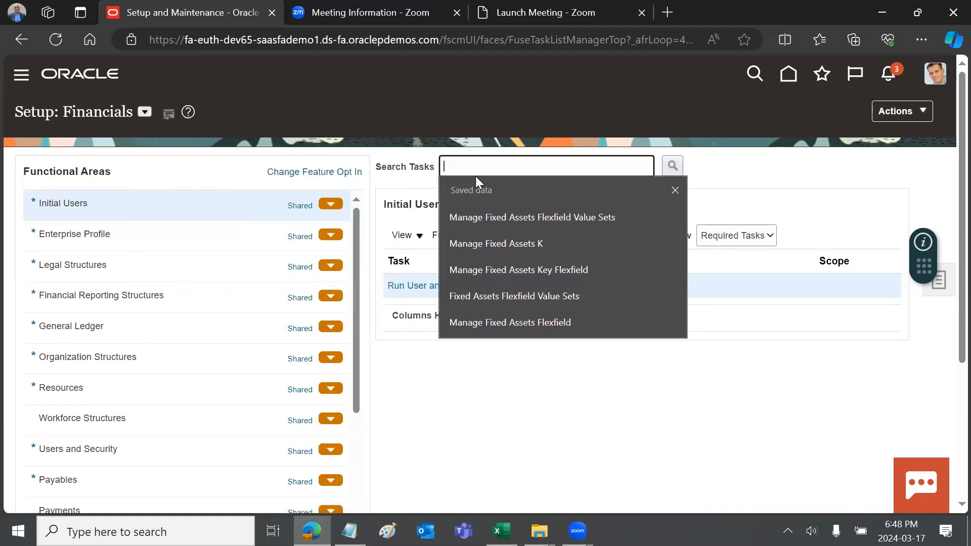
{"action": "key", "text": "Down"}
{"action": "key", "text": "Return"}
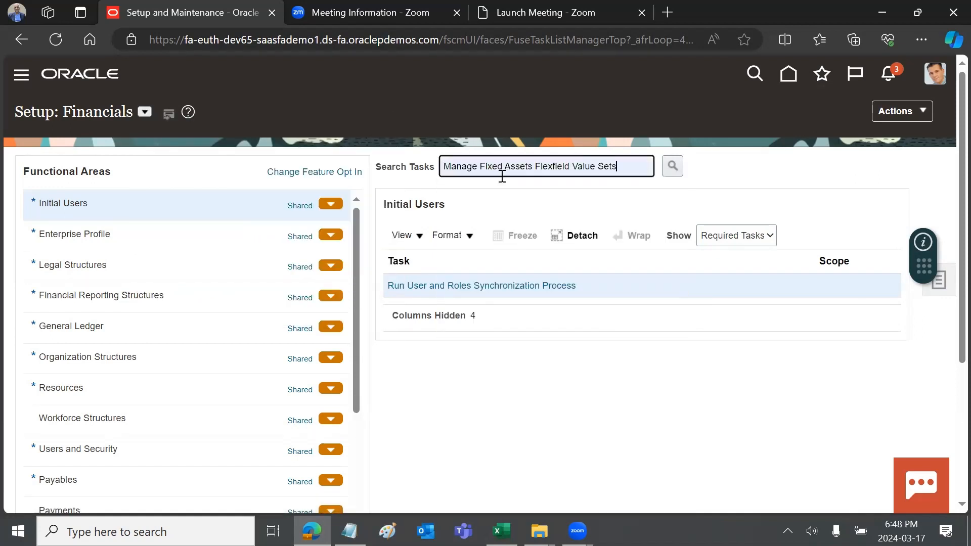
{"action": "left_click", "coordinate": [673, 167]}
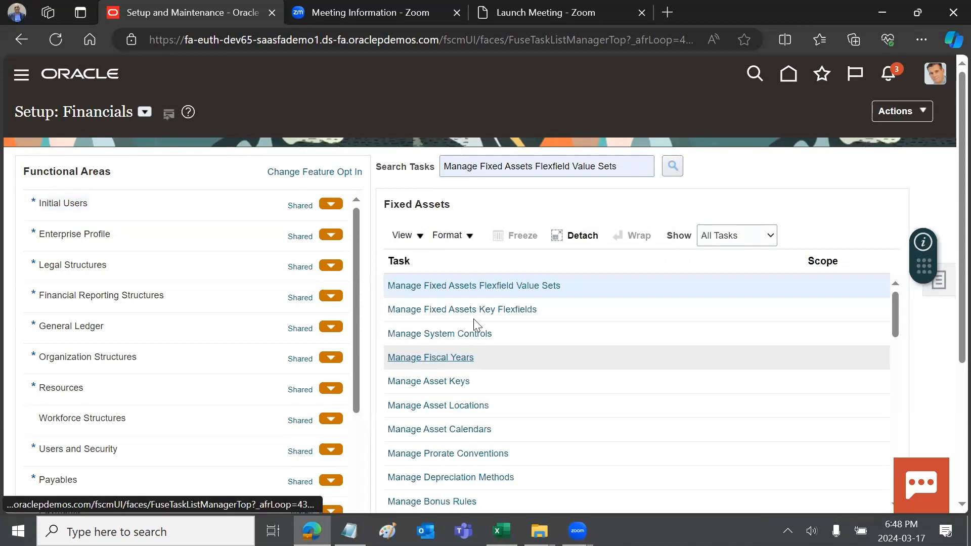
{"action": "left_click", "coordinate": [472, 286]}
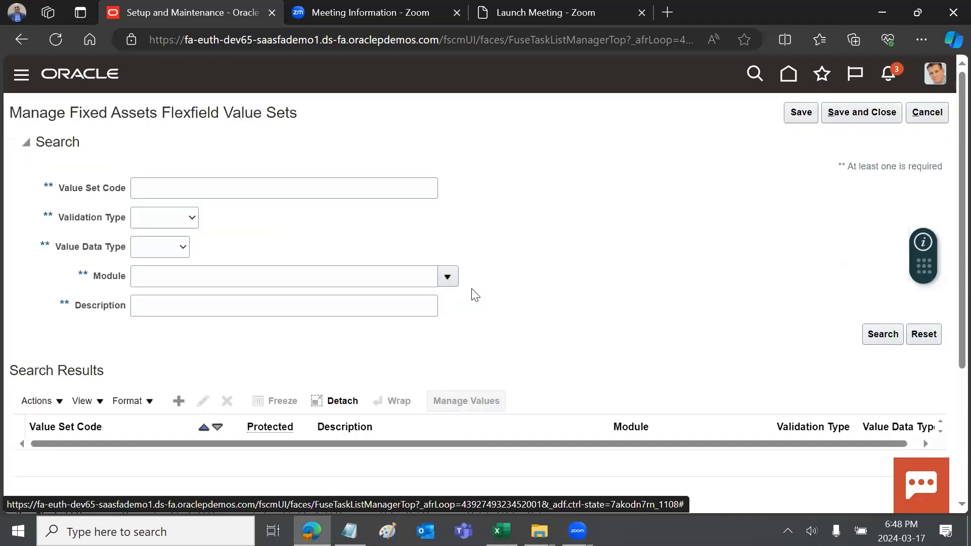
Search for flexfield value sets whose value set code starts with FA_.
{"action": "left_click", "coordinate": [256, 190]}
{"action": "type", "text": "FA"}
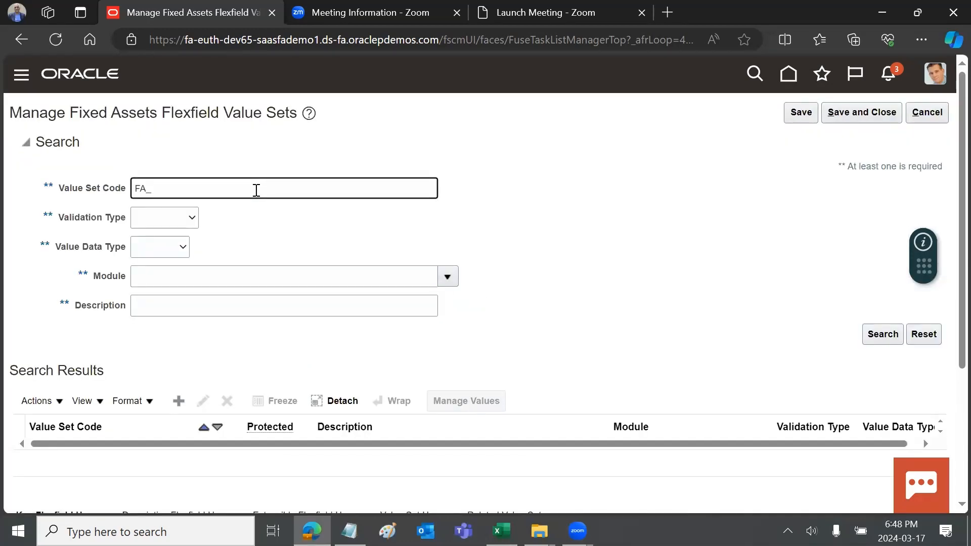
{"action": "type", "text": "_"}
{"action": "key", "text": "Return"}
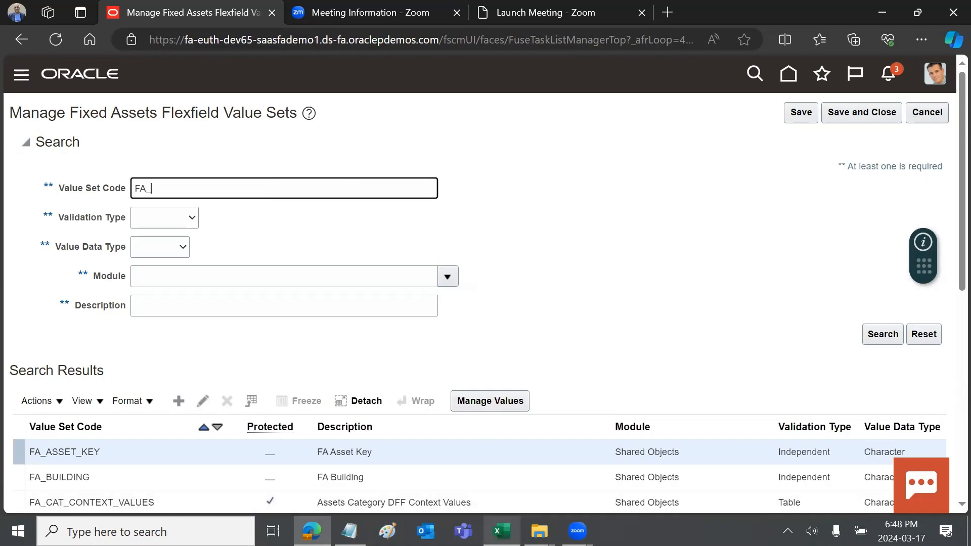
Switch to the Excel workbook and review the value set codes for the category and location flexfields on the Setup sheet.
{"action": "left_click", "coordinate": [501, 530]}
{"action": "left_click", "coordinate": [79, 489]}
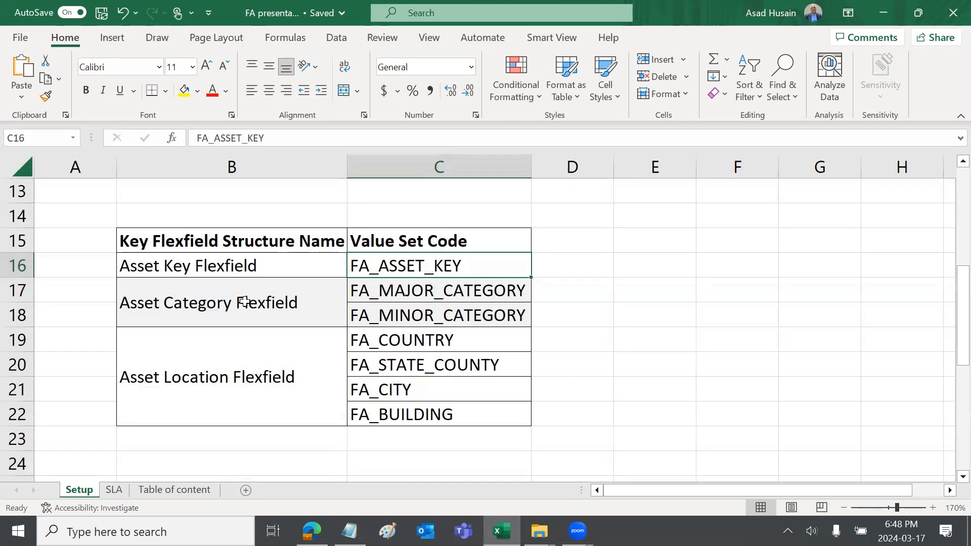
{"action": "left_click_drag", "start_coordinate": [402, 290], "coordinate": [414, 418]}
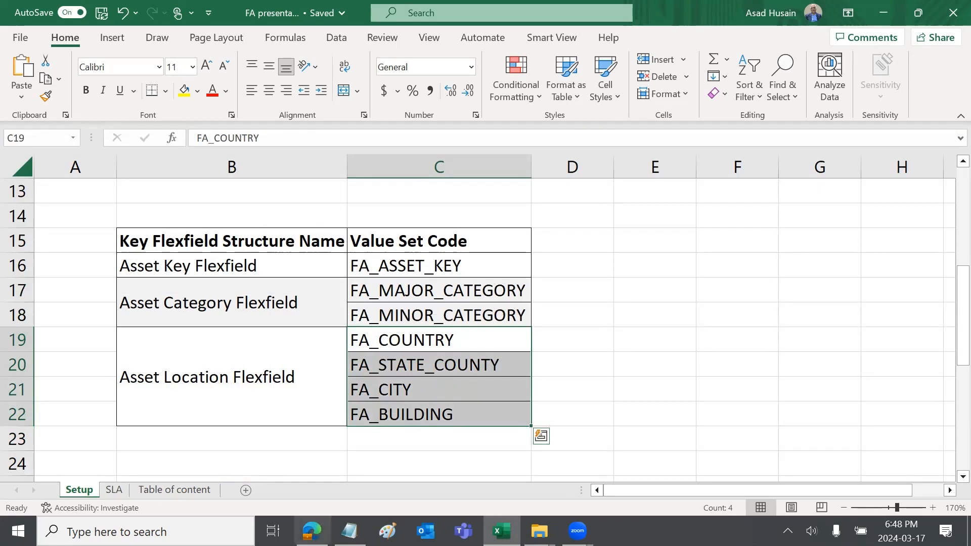
{"action": "left_click", "coordinate": [407, 340]}
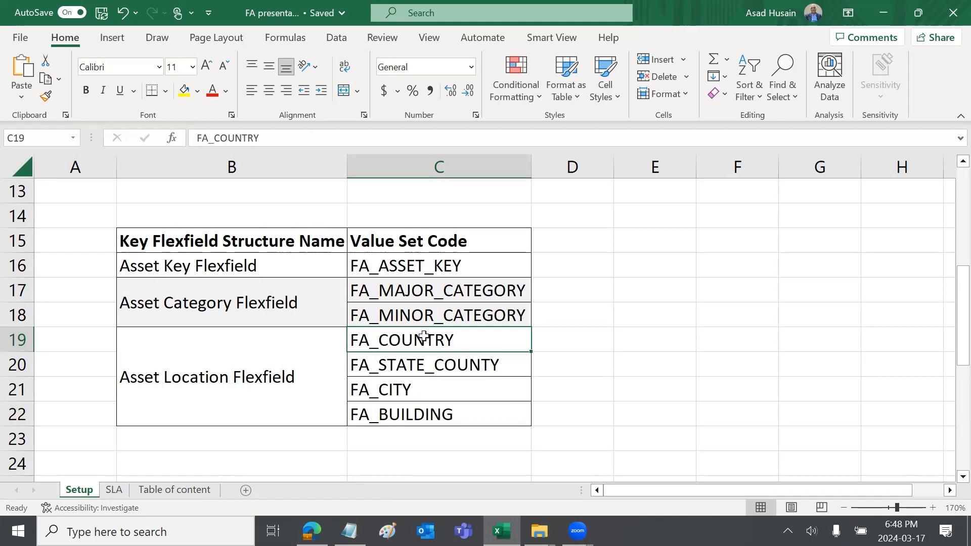
Return to Oracle in the browser and open the FA_COUNTRY value set for editing.
{"action": "left_click", "coordinate": [312, 531]}
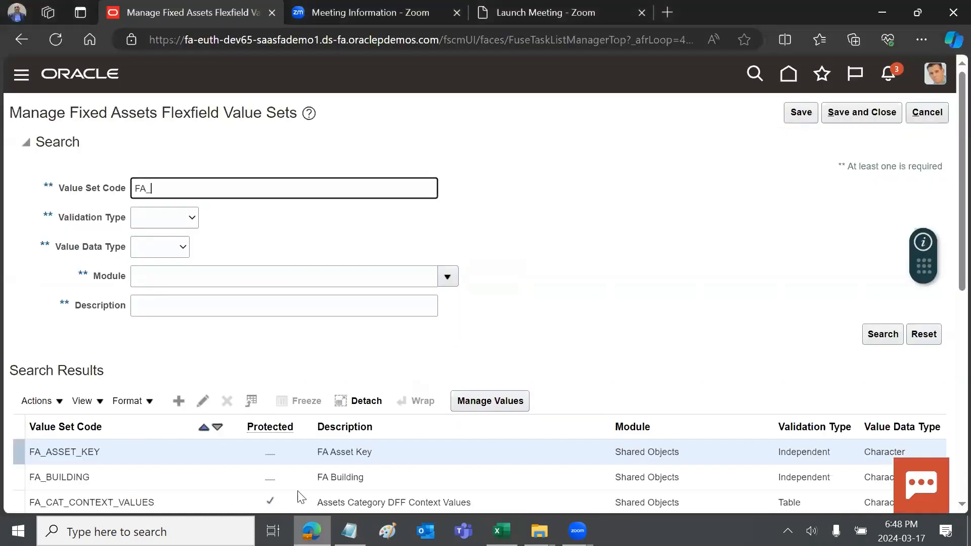
{"action": "left_click", "coordinate": [542, 286]}
{"action": "scroll", "coordinate": [541, 286], "scroll_direction": "down", "scroll_amount": 5}
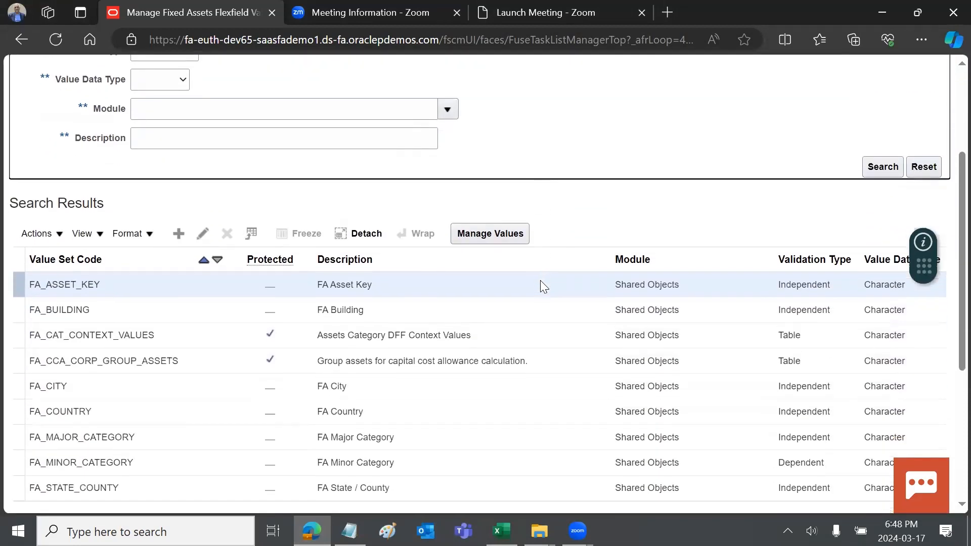
{"action": "left_click", "coordinate": [63, 289]}
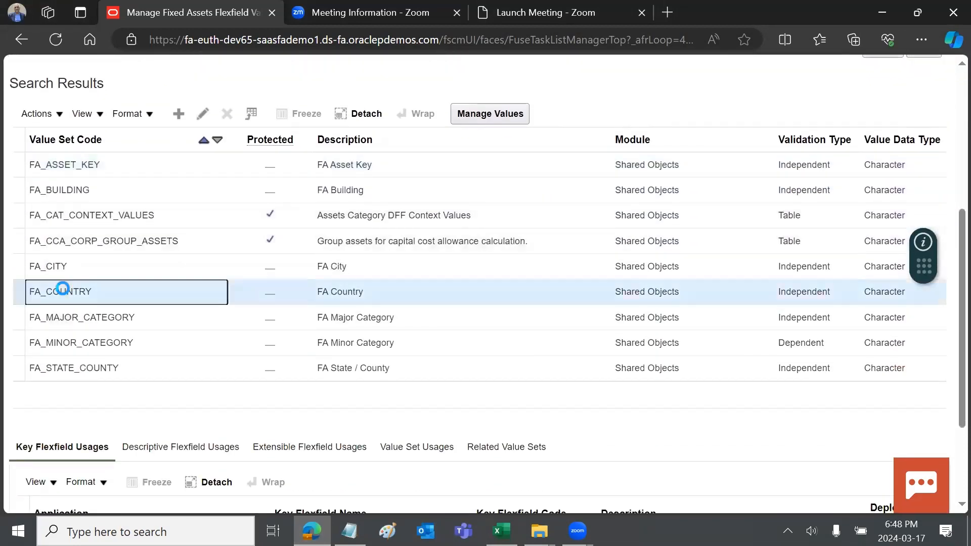
{"action": "left_click", "coordinate": [491, 121]}
{"action": "left_click", "coordinate": [203, 115]}
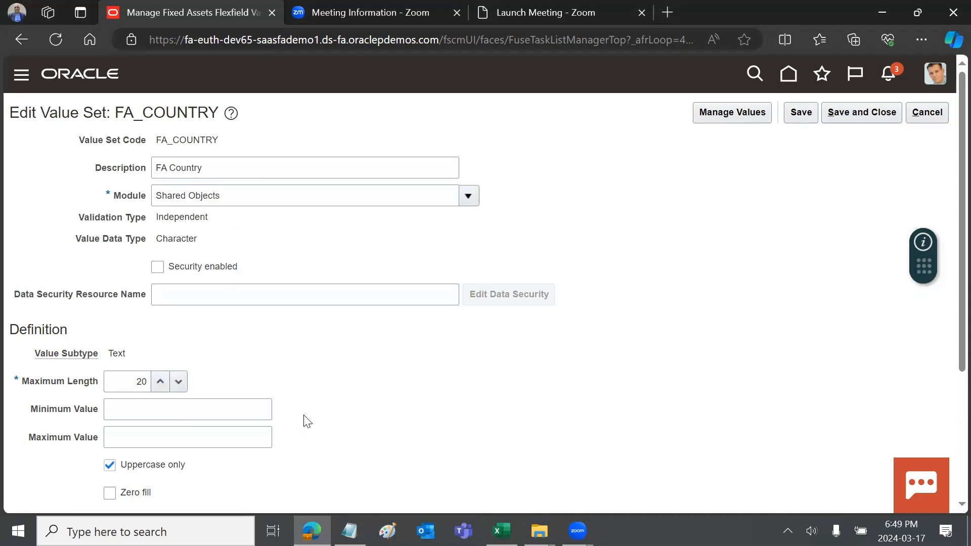
List all values of the FA_COUNTRY value set, review them and return to the value set search without saving.
{"action": "left_click", "coordinate": [753, 114]}
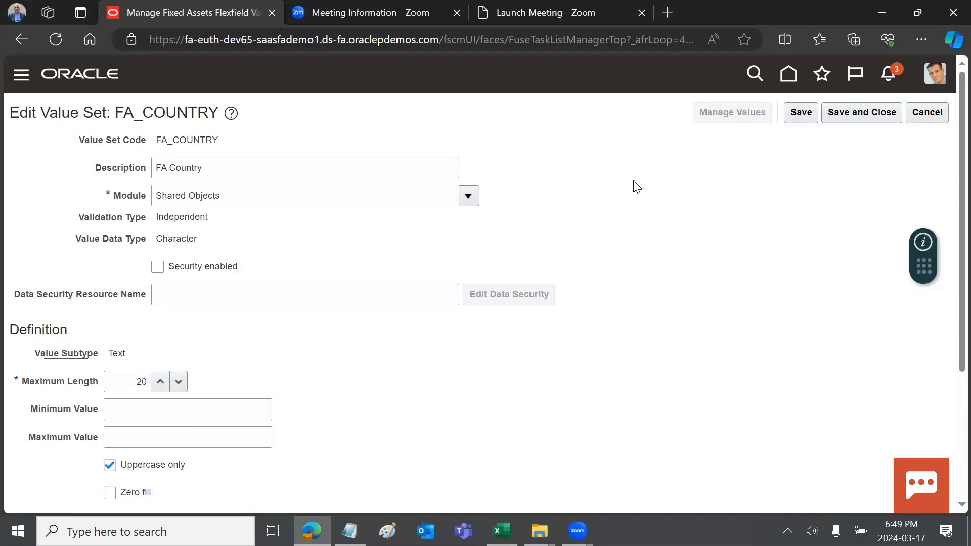
{"action": "left_click", "coordinate": [878, 271]}
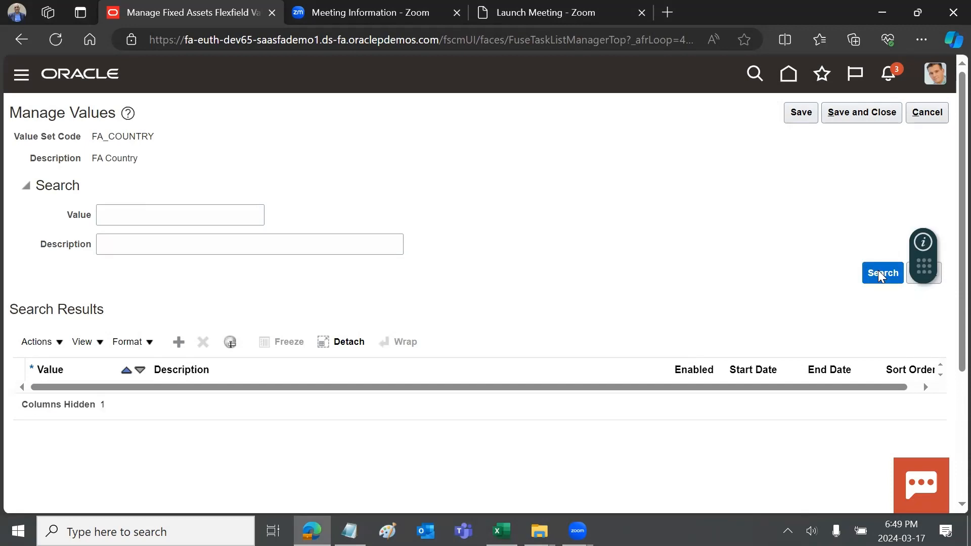
{"action": "scroll", "coordinate": [478, 203], "scroll_direction": "down", "scroll_amount": 5}
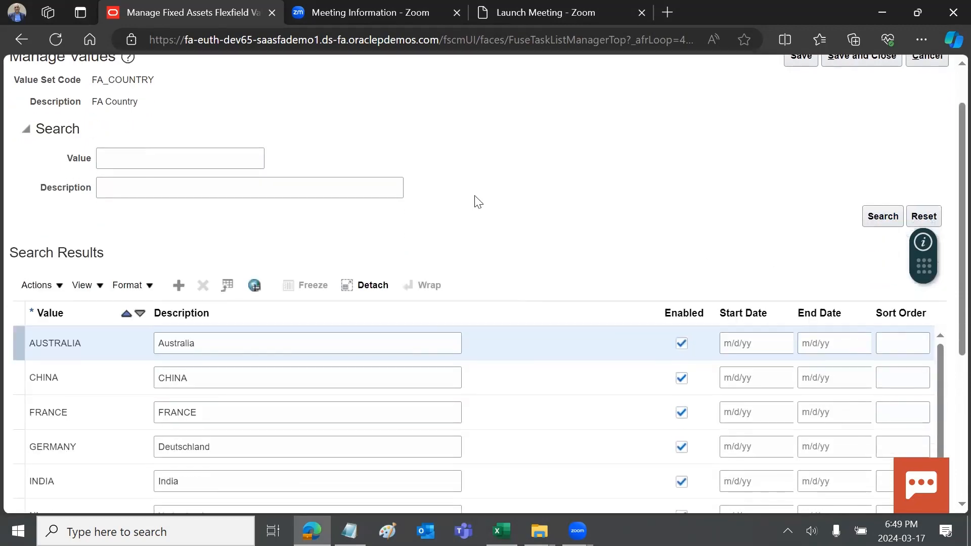
{"action": "scroll", "coordinate": [475, 198], "scroll_direction": "up", "scroll_amount": 5}
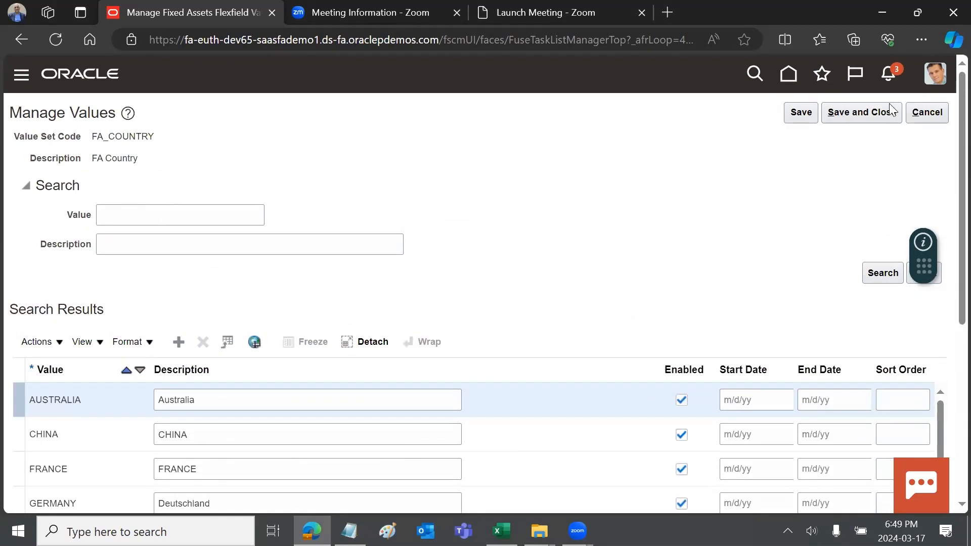
{"action": "left_click", "coordinate": [926, 111]}
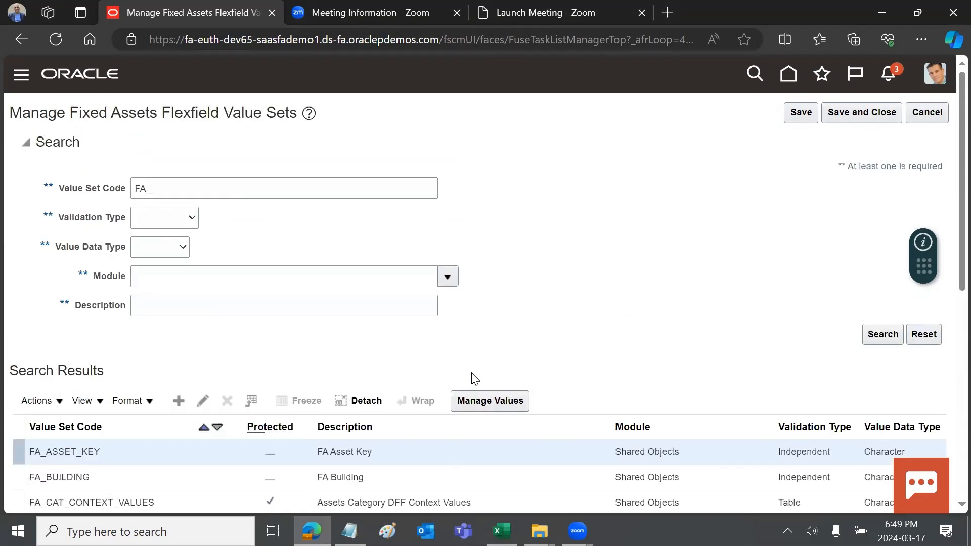
Recheck the codes in the Excel workbook, return to Oracle and open the FA_MAJOR_CATEGORY value set to check its validation type.
{"action": "left_click", "coordinate": [501, 531]}
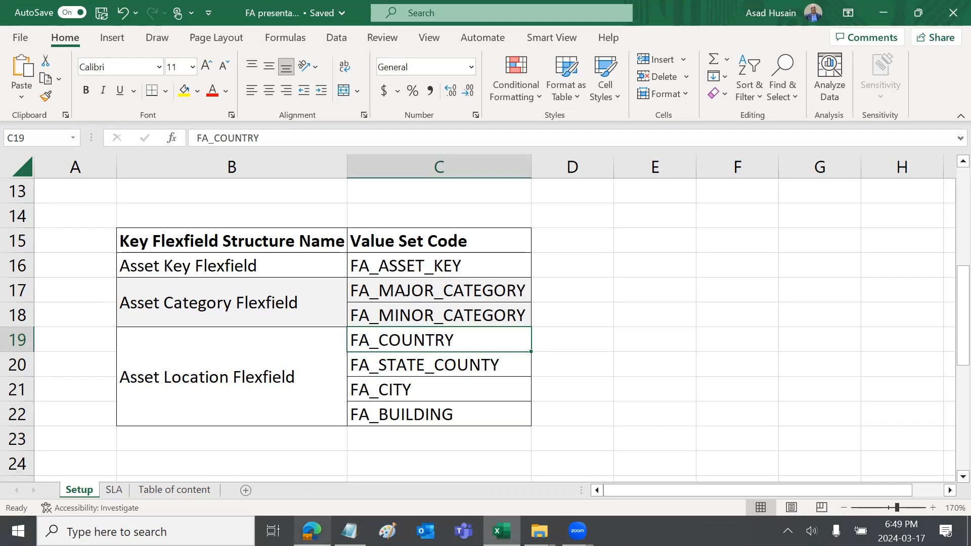
{"action": "left_click", "coordinate": [312, 531]}
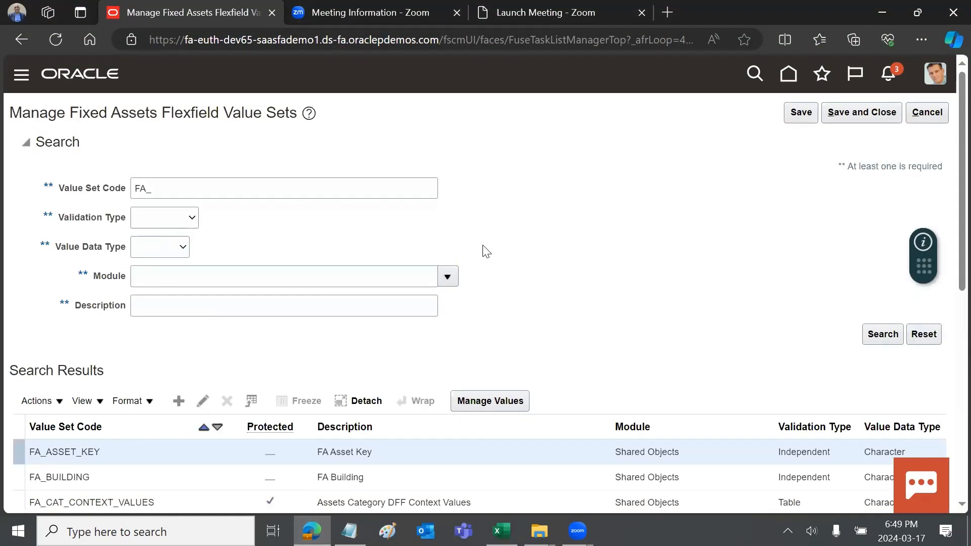
{"action": "scroll", "coordinate": [542, 236], "scroll_direction": "down", "scroll_amount": 5}
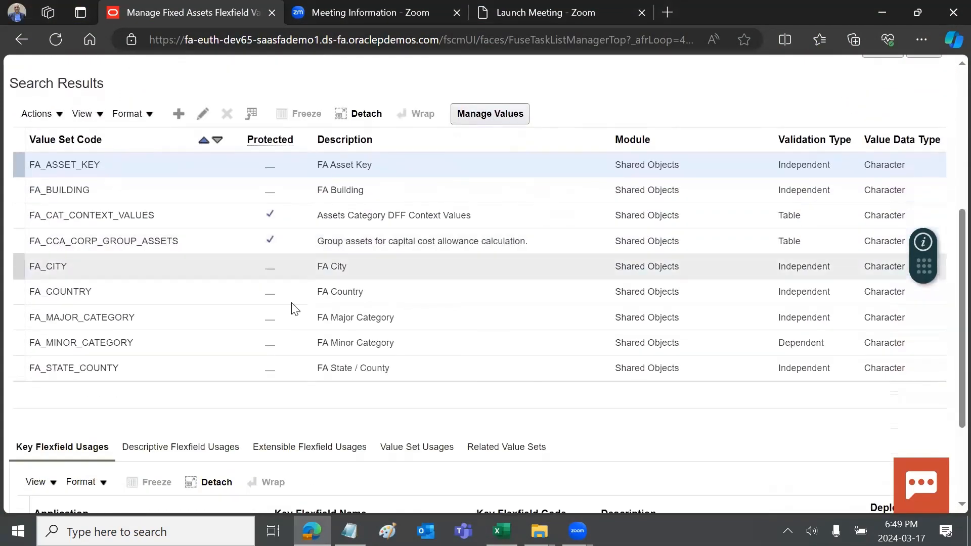
{"action": "left_click", "coordinate": [106, 317]}
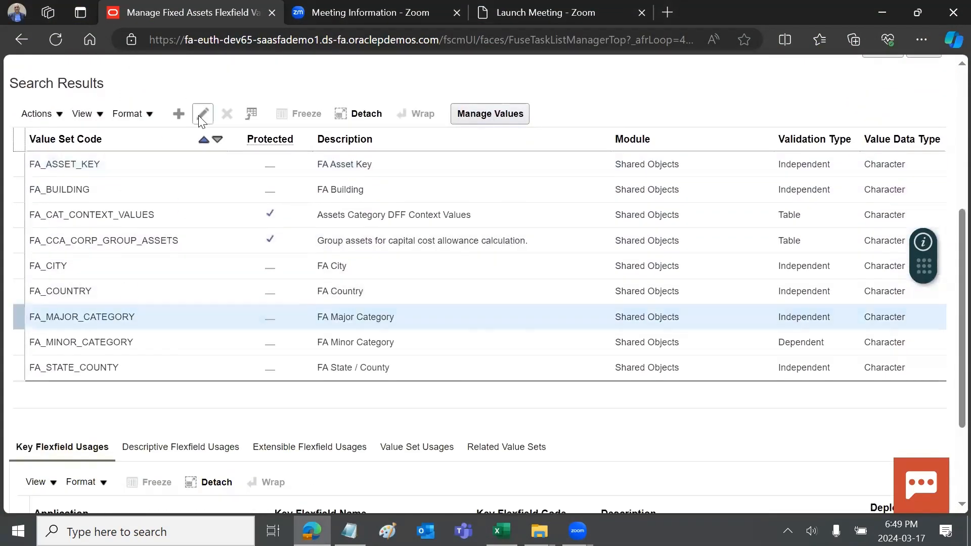
{"action": "left_click", "coordinate": [200, 115]}
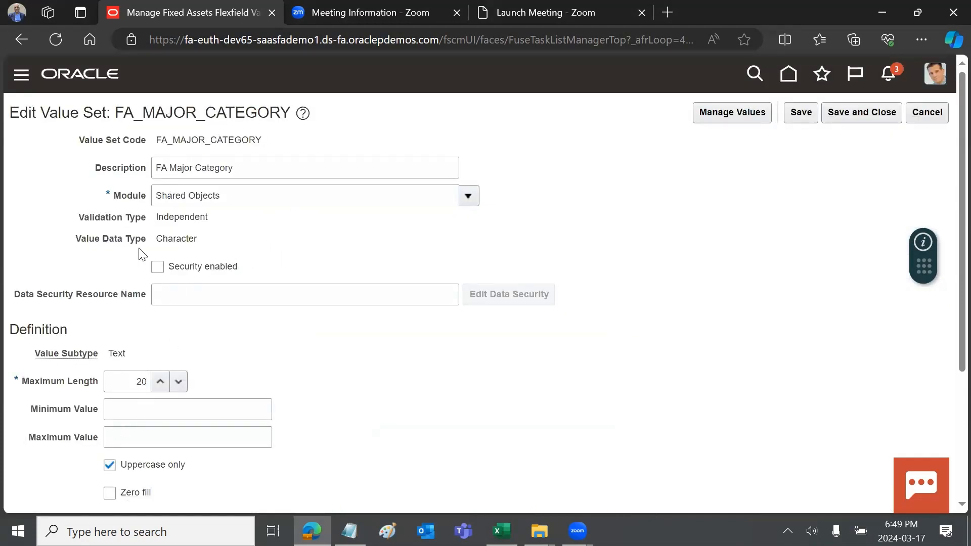
{"action": "left_click_drag", "start_coordinate": [218, 222], "coordinate": [157, 225]}
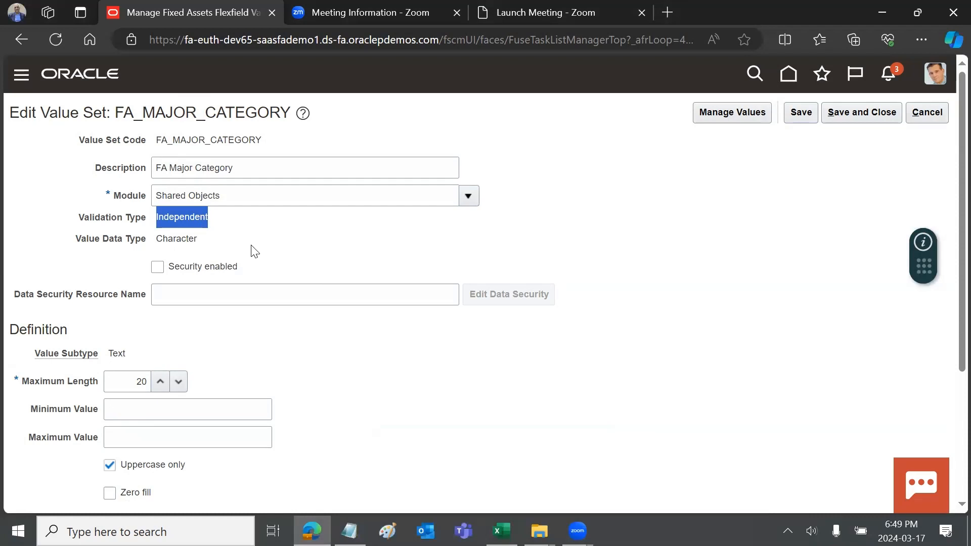
List all values of the FA_MAJOR_CATEGORY value set, review them and return to the value set search without saving.
{"action": "left_click", "coordinate": [729, 111]}
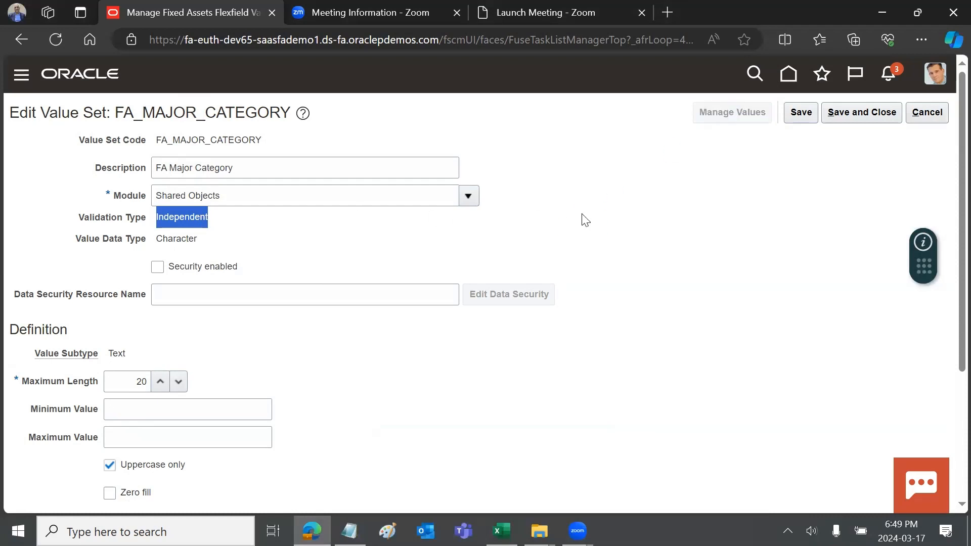
{"action": "left_click", "coordinate": [879, 272]}
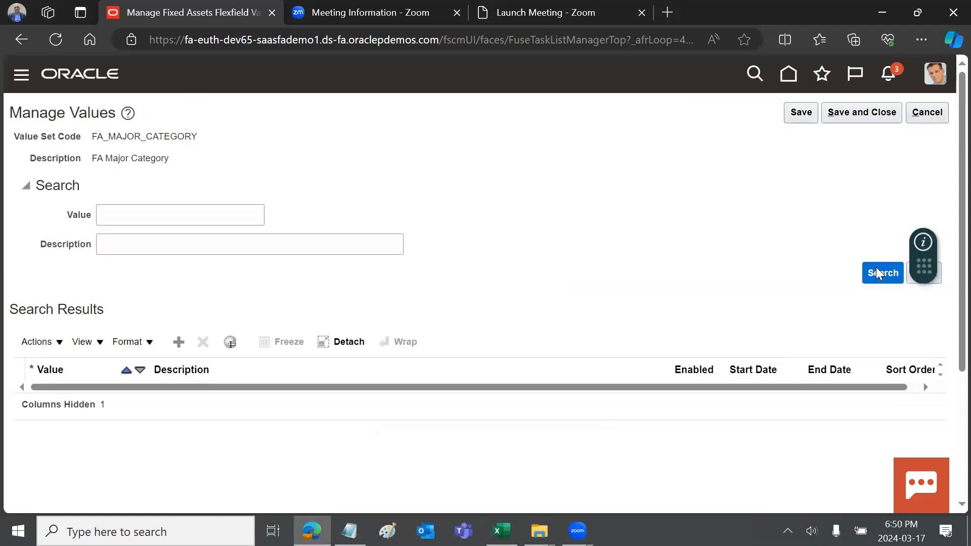
{"action": "scroll", "coordinate": [489, 183], "scroll_direction": "down", "scroll_amount": 2}
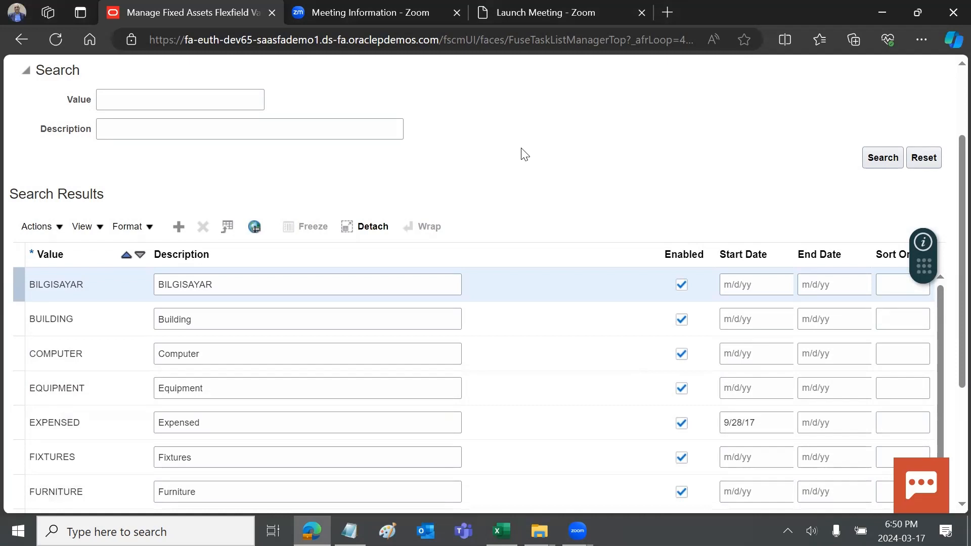
{"action": "scroll", "coordinate": [524, 154], "scroll_direction": "down", "scroll_amount": 3}
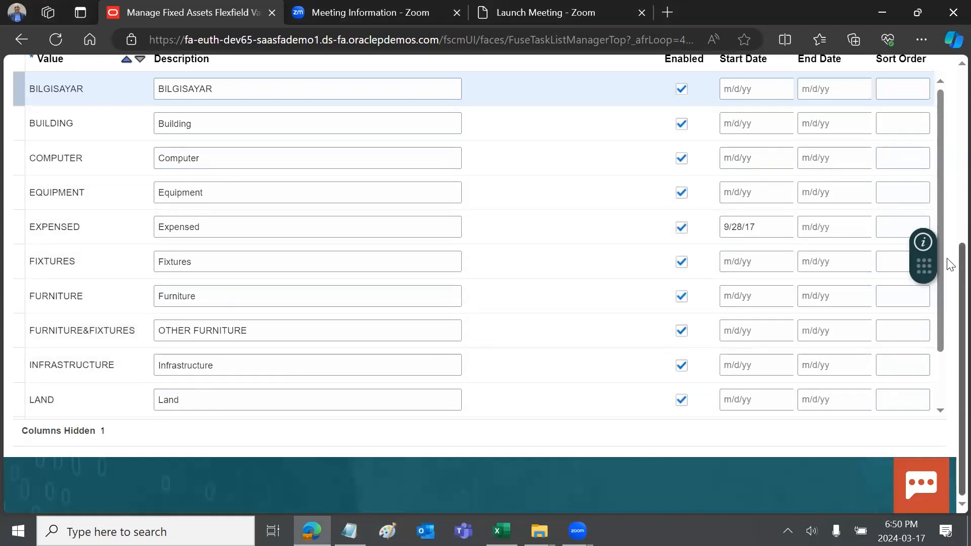
{"action": "scroll", "coordinate": [949, 261], "scroll_direction": "up", "scroll_amount": 6}
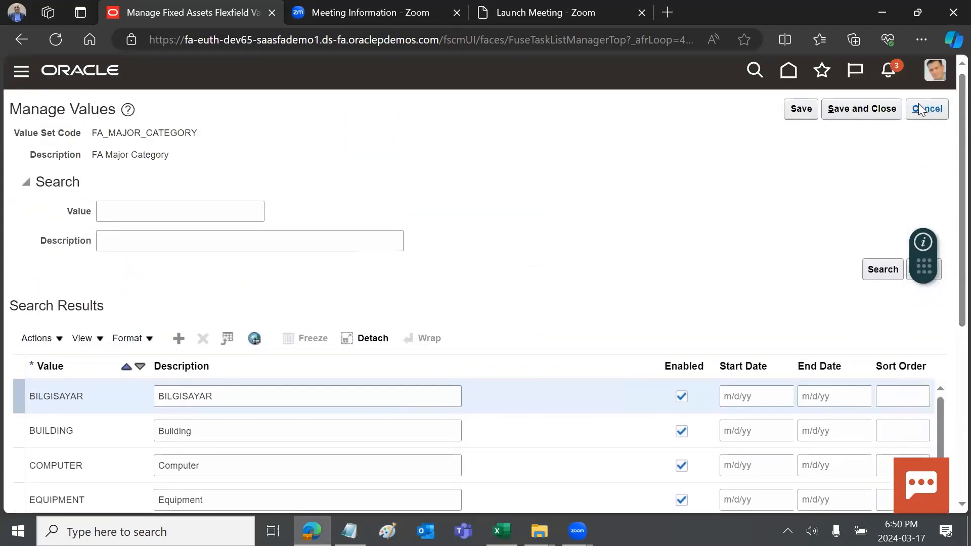
{"action": "left_click", "coordinate": [921, 110]}
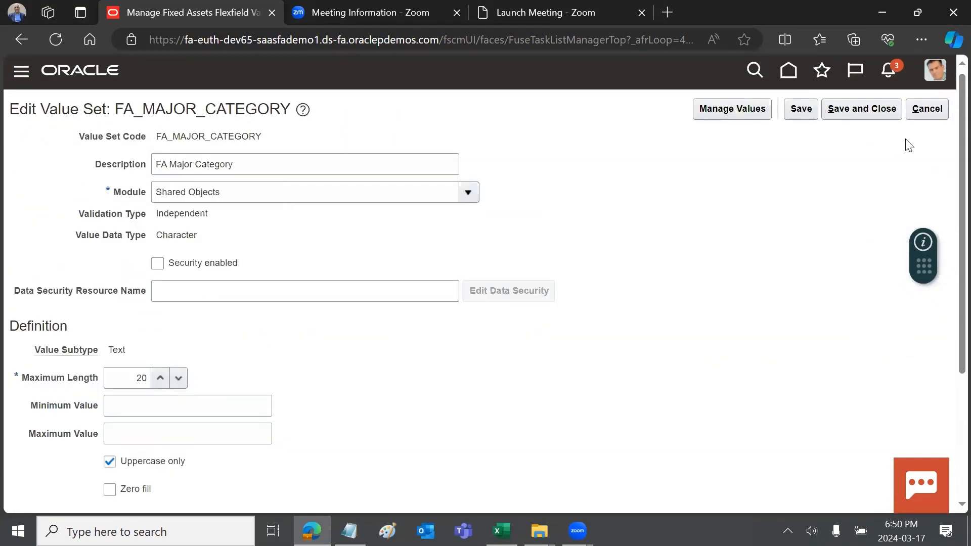
{"action": "left_click", "coordinate": [937, 109]}
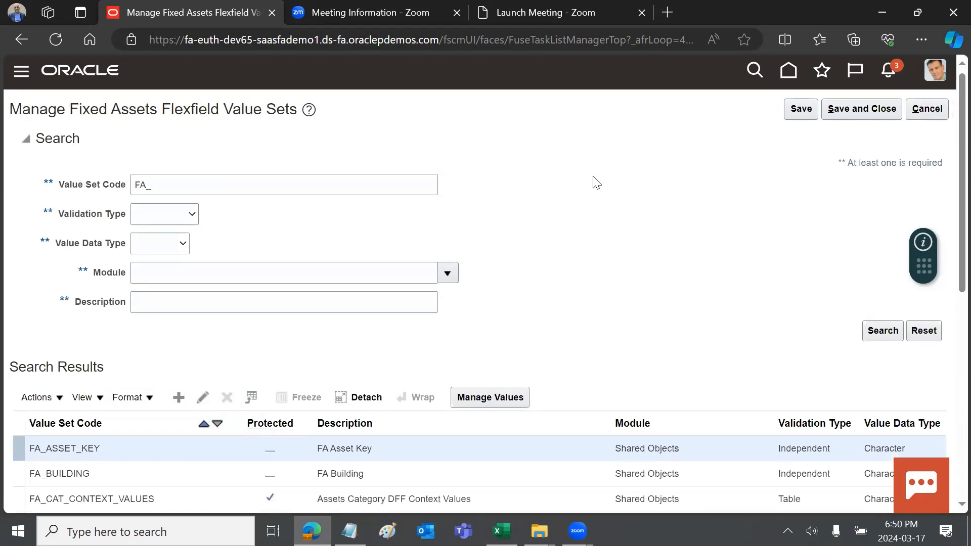
Select the FA_MINOR_CATEGORY value set and open its values for management.
{"action": "scroll", "coordinate": [672, 223], "scroll_direction": "down", "scroll_amount": 5}
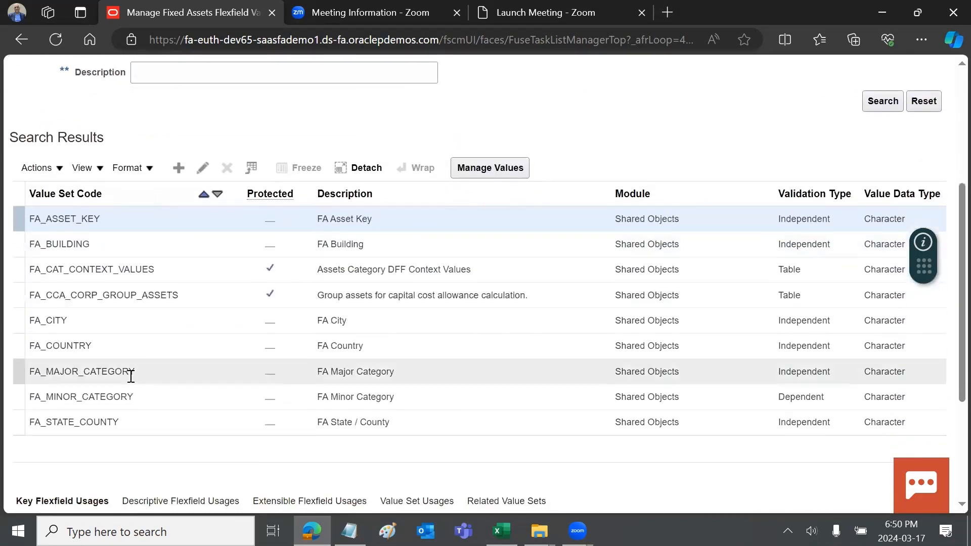
{"action": "left_click", "coordinate": [104, 395]}
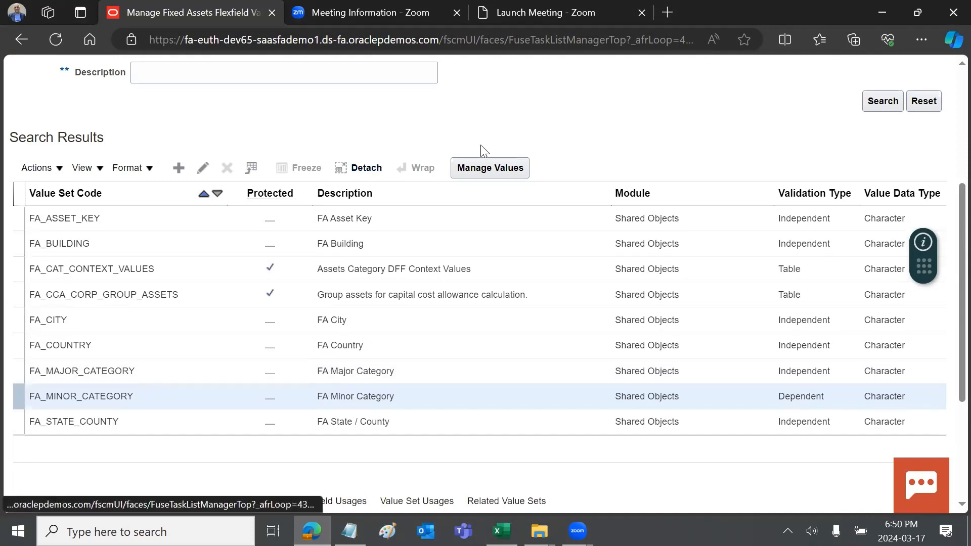
{"action": "left_click", "coordinate": [485, 169]}
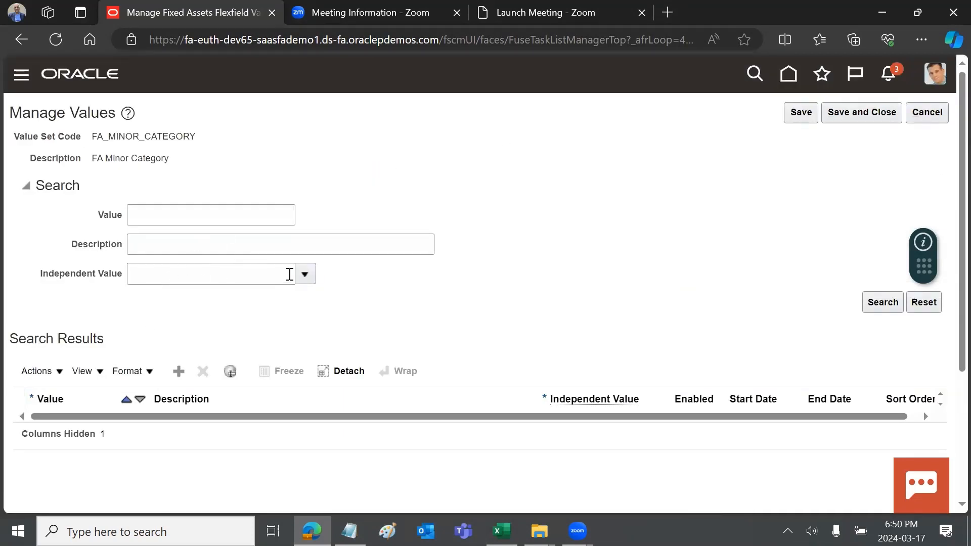
List the minor category values that depend on the independent value BUILDING and review them.
{"action": "left_click", "coordinate": [304, 274]}
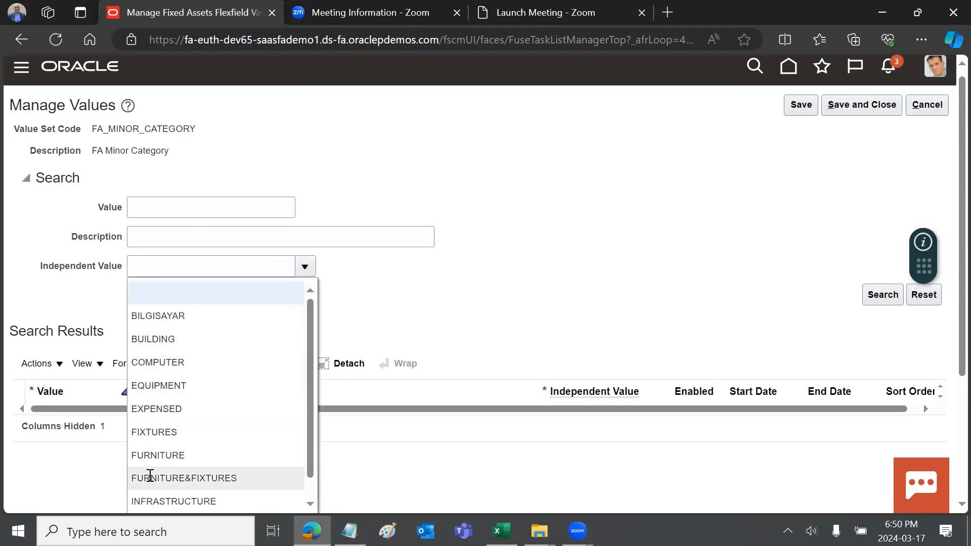
{"action": "left_click", "coordinate": [156, 339]}
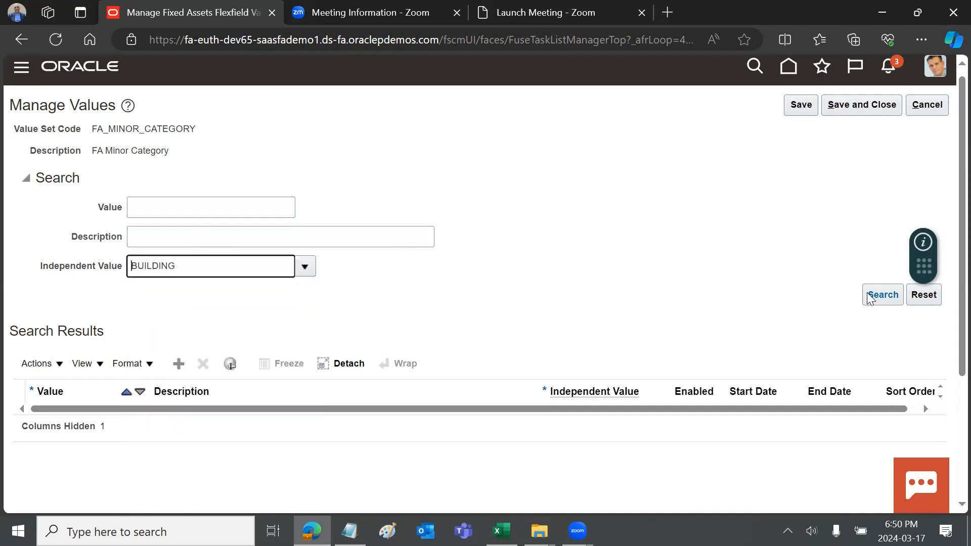
{"action": "left_click", "coordinate": [891, 295]}
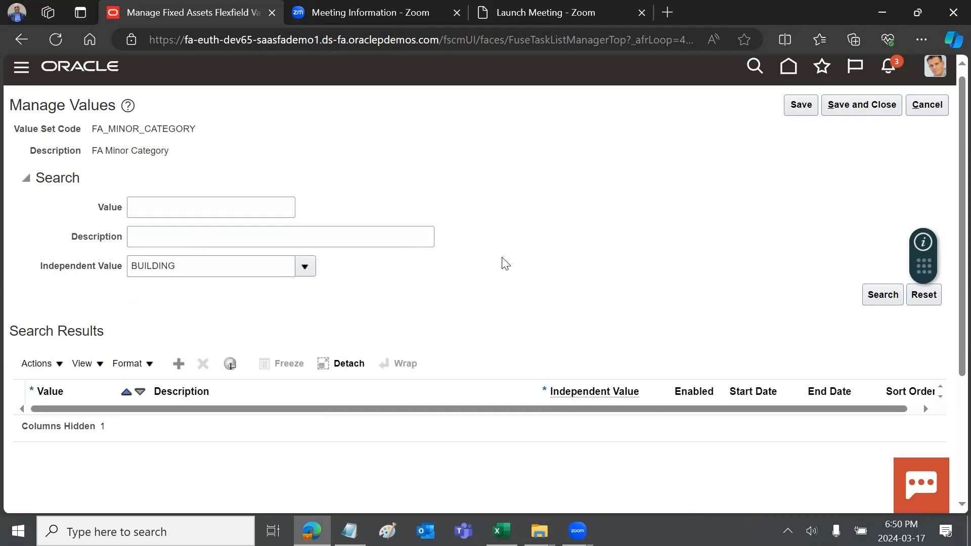
{"action": "scroll", "coordinate": [559, 245], "scroll_direction": "down", "scroll_amount": 5}
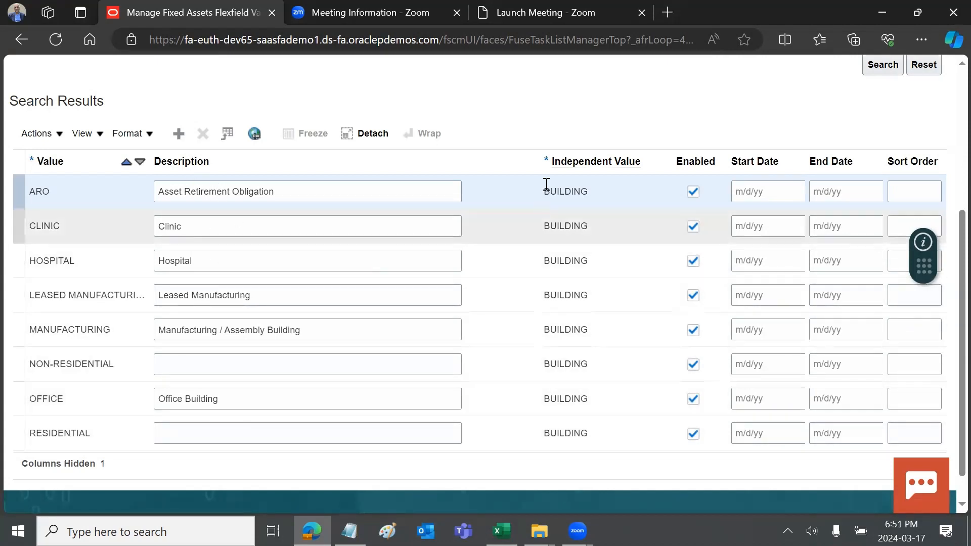
List the minor category values that depend on the independent value COMPUTER and review them.
{"action": "left_click_drag", "start_coordinate": [948, 243], "coordinate": [948, 139]}
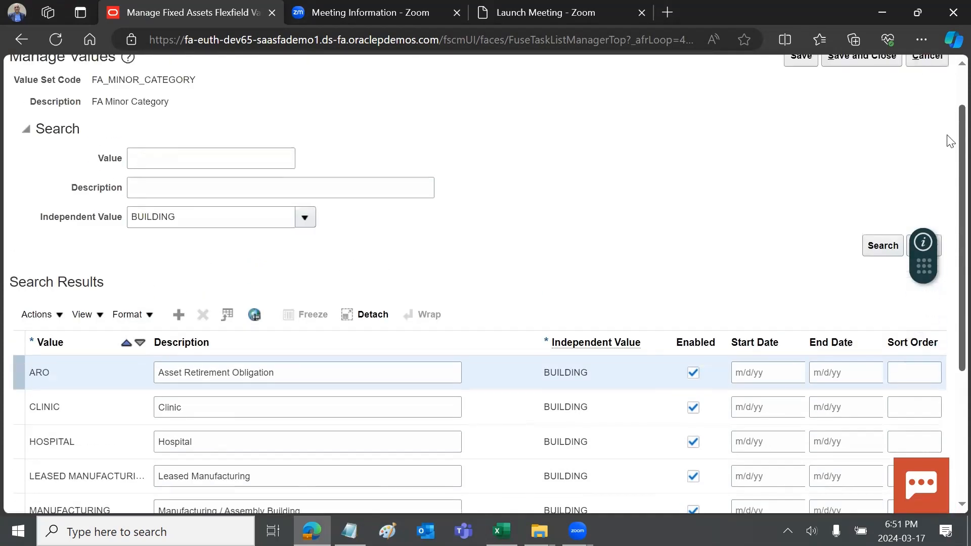
{"action": "left_click", "coordinate": [306, 219]}
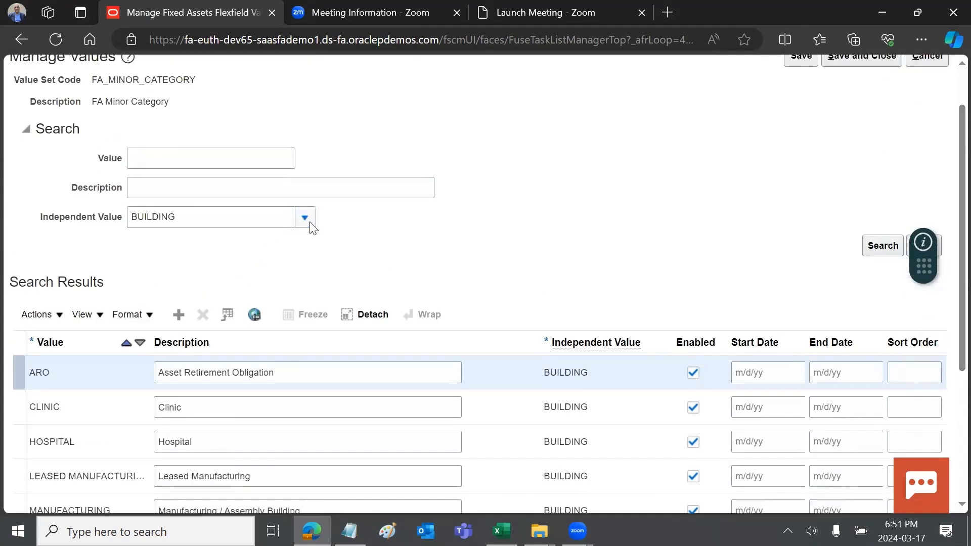
{"action": "left_click", "coordinate": [201, 313]}
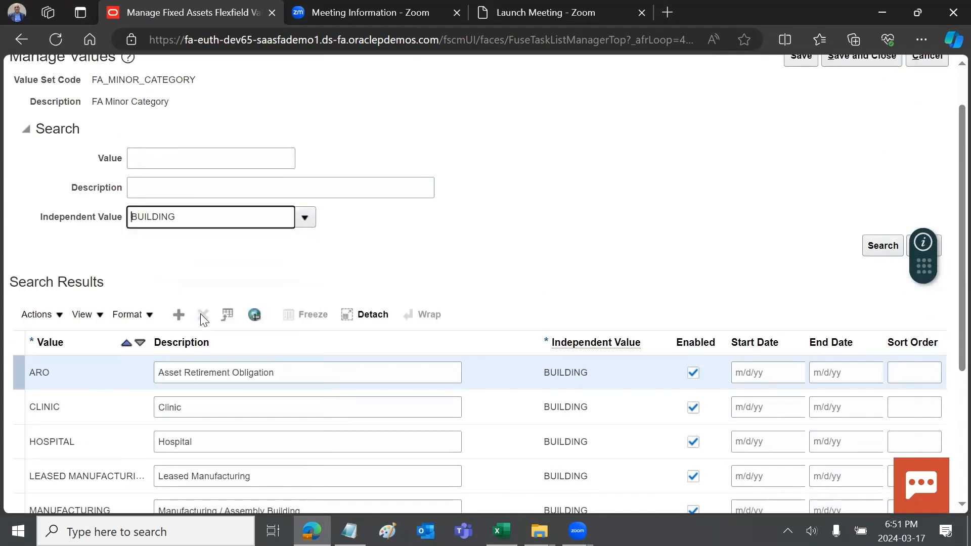
{"action": "left_click", "coordinate": [879, 251]}
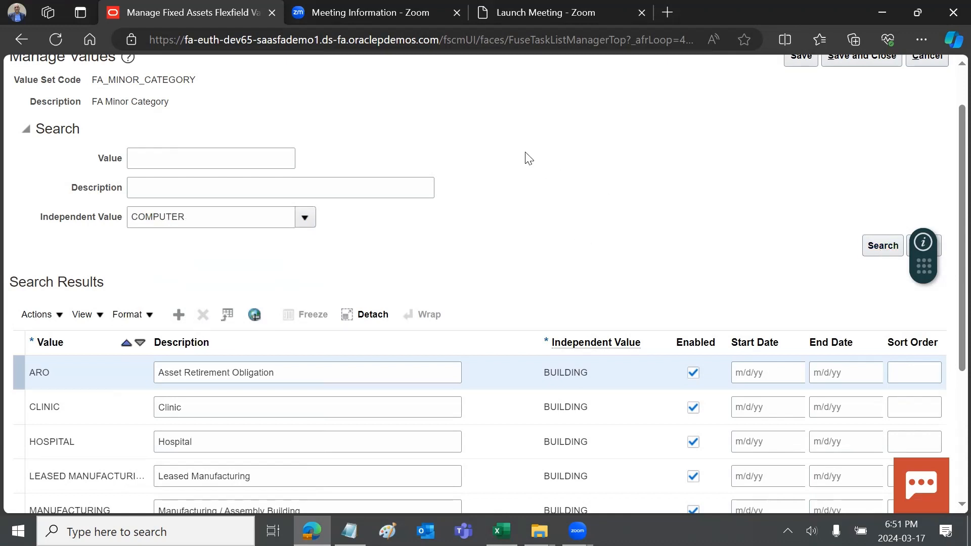
{"action": "scroll", "coordinate": [528, 158], "scroll_direction": "down", "scroll_amount": 2}
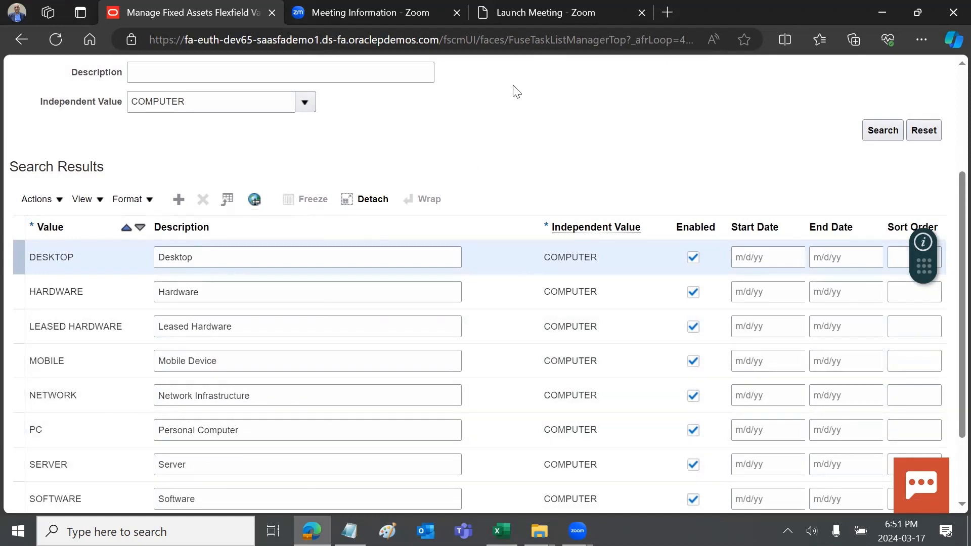
{"action": "scroll", "coordinate": [514, 91], "scroll_direction": "down", "scroll_amount": 2}
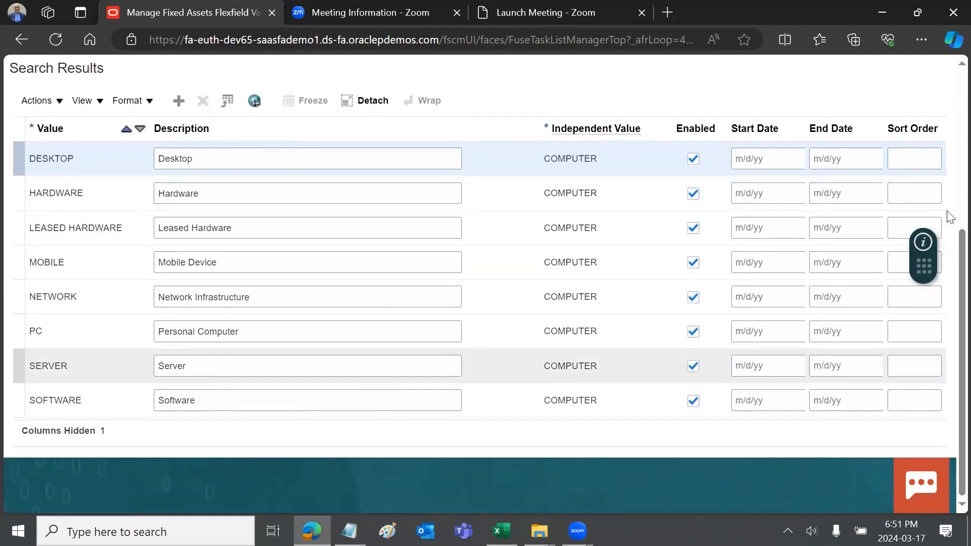
Leave the minor category values and the value set search without saving, returning to the Financials setup tasks.
{"action": "scroll", "coordinate": [949, 159], "scroll_direction": "up", "scroll_amount": 4}
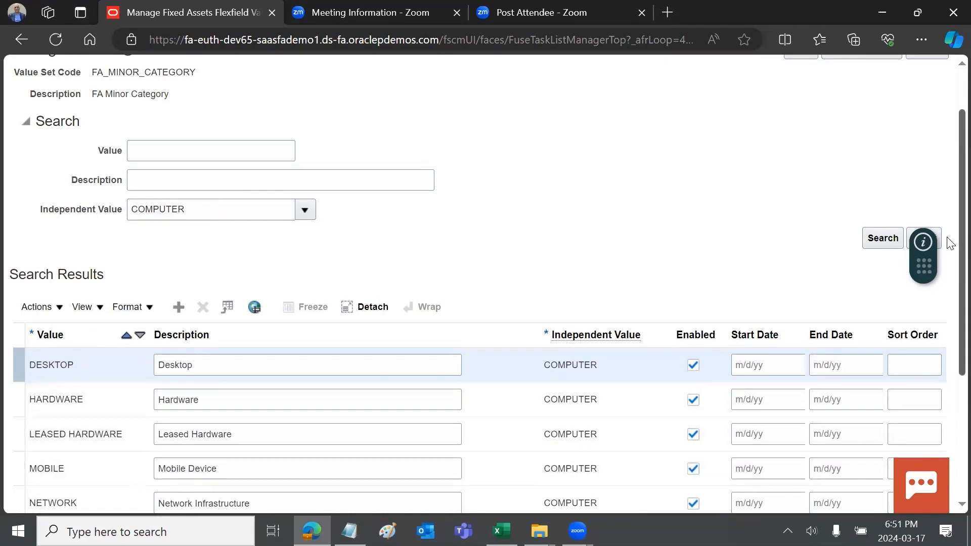
{"action": "scroll", "coordinate": [949, 243], "scroll_direction": "up", "scroll_amount": 2}
{"action": "left_click", "coordinate": [926, 112]}
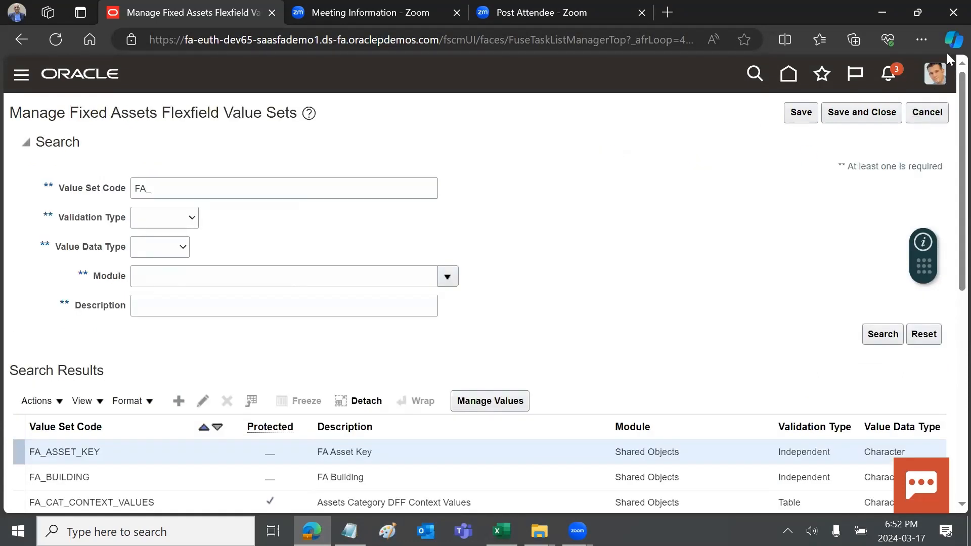
{"action": "left_click", "coordinate": [926, 114]}
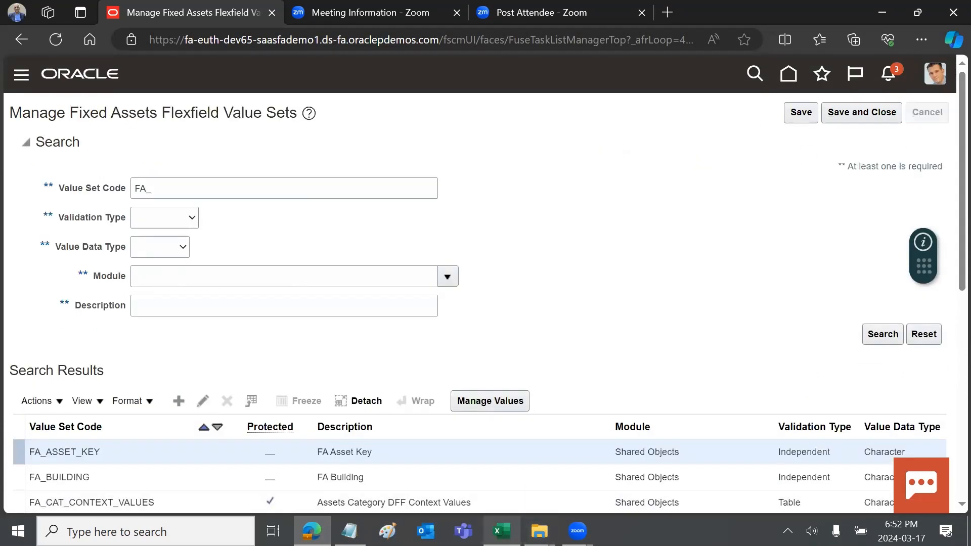
Check the value set codes in the Excel workbook, return to Oracle and reopen the Manage Fixed Assets Flexfield Value Sets task.
{"action": "left_click", "coordinate": [501, 531]}
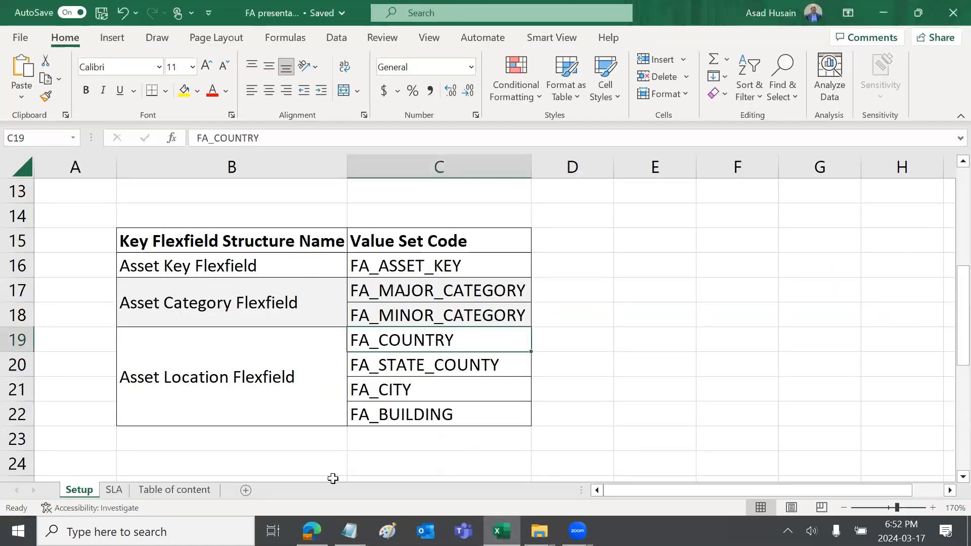
{"action": "left_click", "coordinate": [311, 531]}
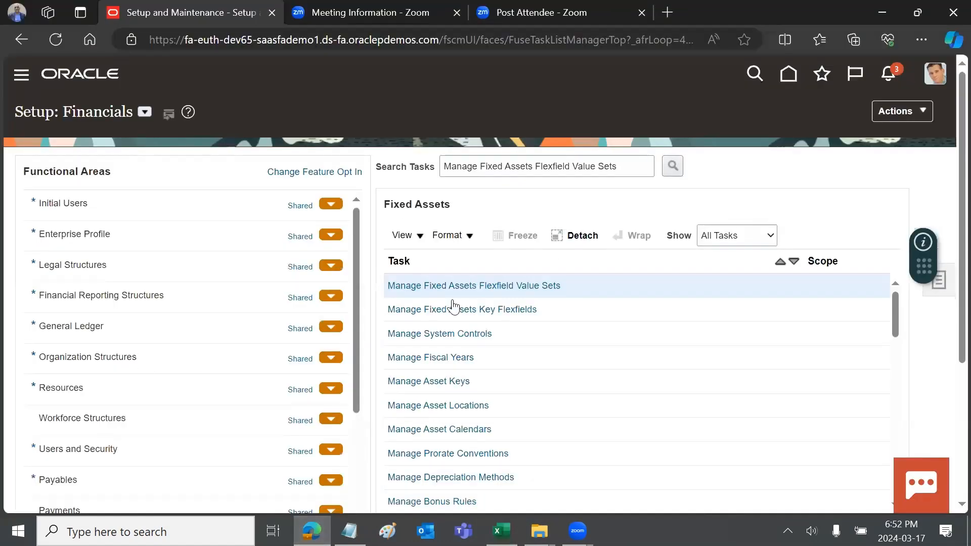
{"action": "left_click", "coordinate": [479, 292]}
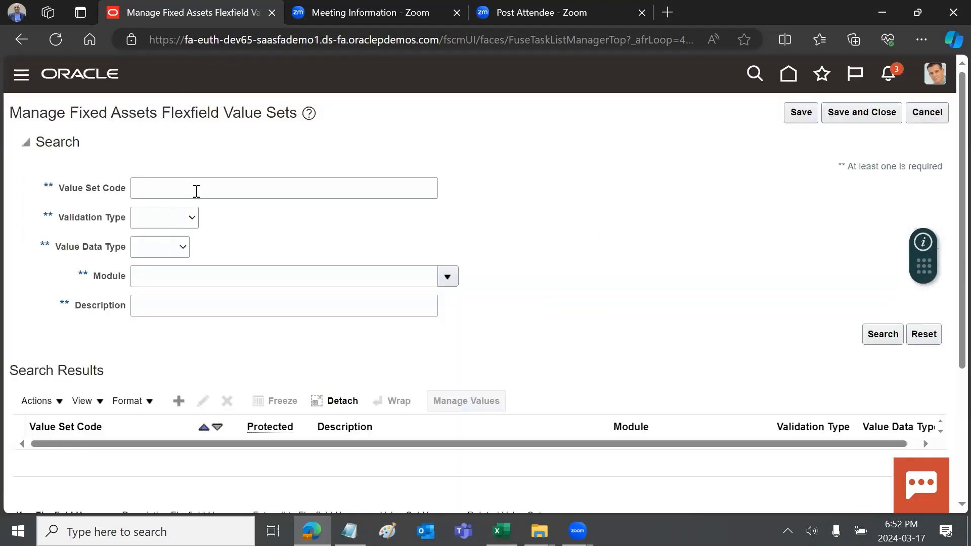
Search for value set codes starting with FA_A and open the values of FA_ASSET_KEY for management.
{"action": "left_click", "coordinate": [196, 191]}
{"action": "type", "text": "FA_A"}
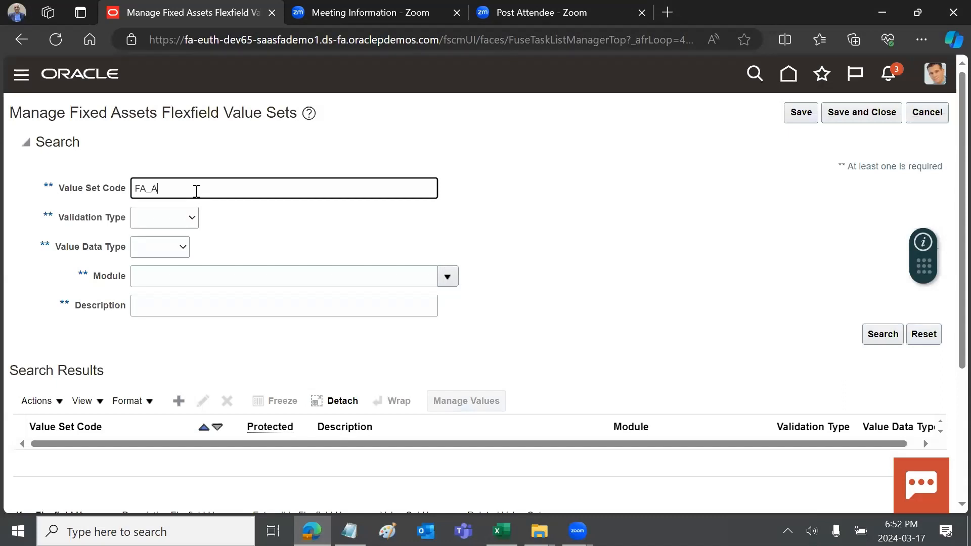
{"action": "key", "text": "Return"}
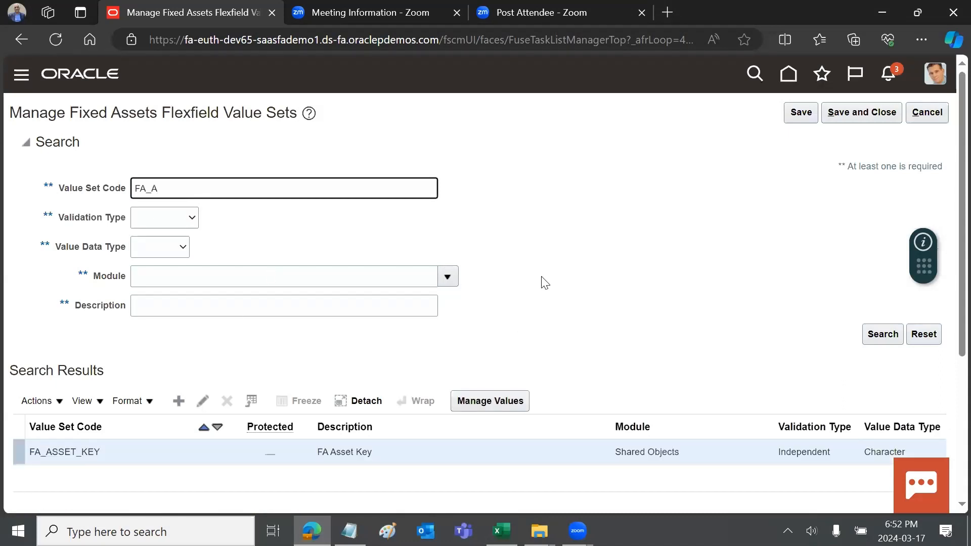
{"action": "left_click", "coordinate": [67, 455]}
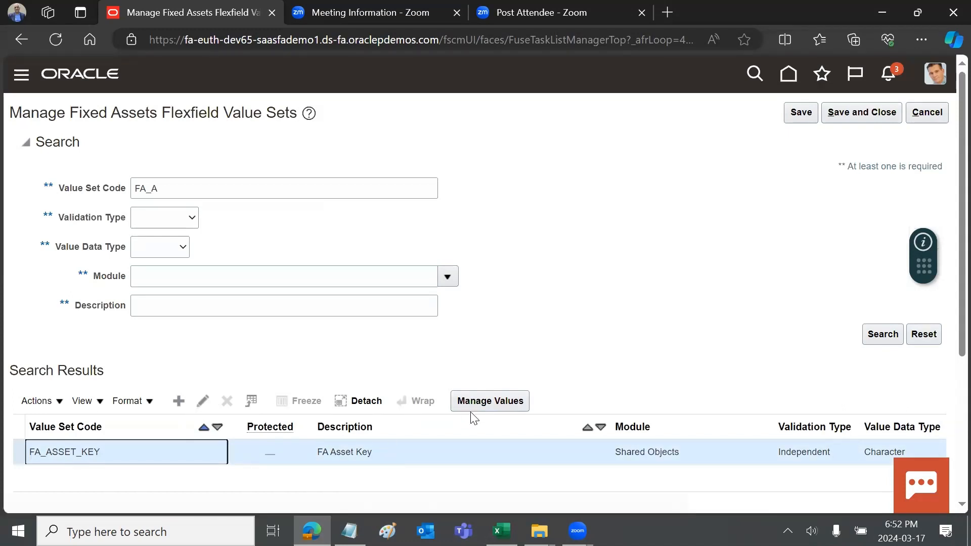
{"action": "left_click", "coordinate": [491, 400]}
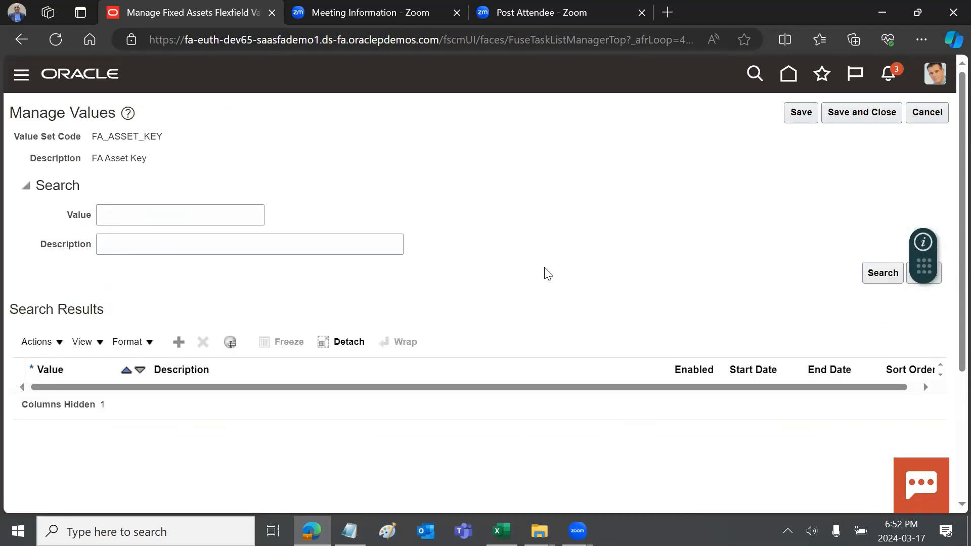
List all values of the FA_ASSET_KEY value set, review them and switch to the Excel workbook.
{"action": "left_click", "coordinate": [880, 273]}
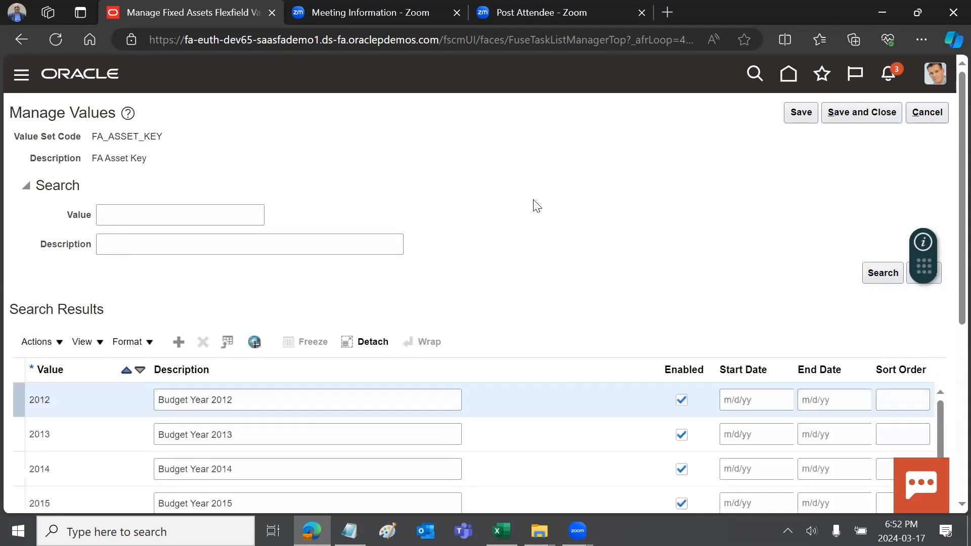
{"action": "scroll", "coordinate": [502, 224], "scroll_direction": "down", "scroll_amount": 3}
{"action": "scroll", "coordinate": [503, 222], "scroll_direction": "down", "scroll_amount": 2}
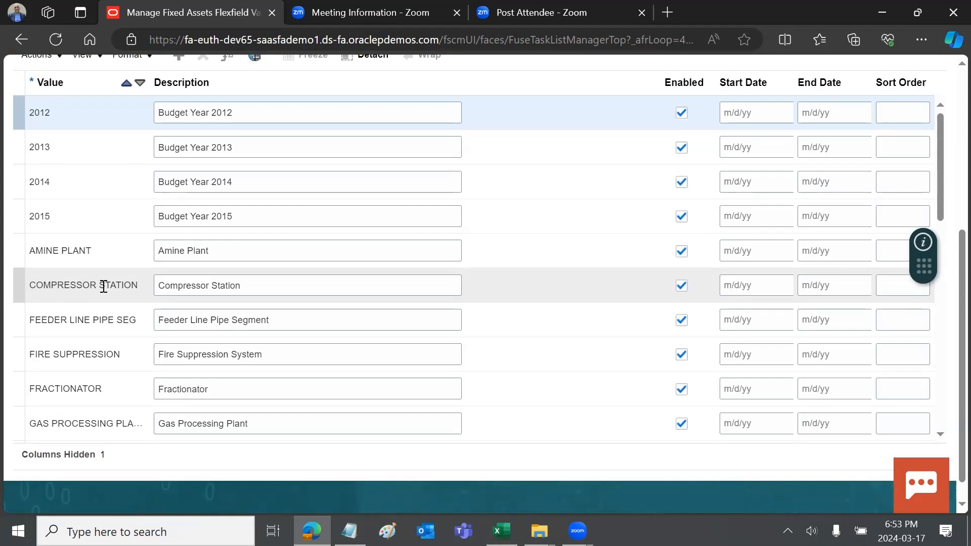
{"action": "scroll", "coordinate": [103, 286], "scroll_direction": "up", "scroll_amount": 3}
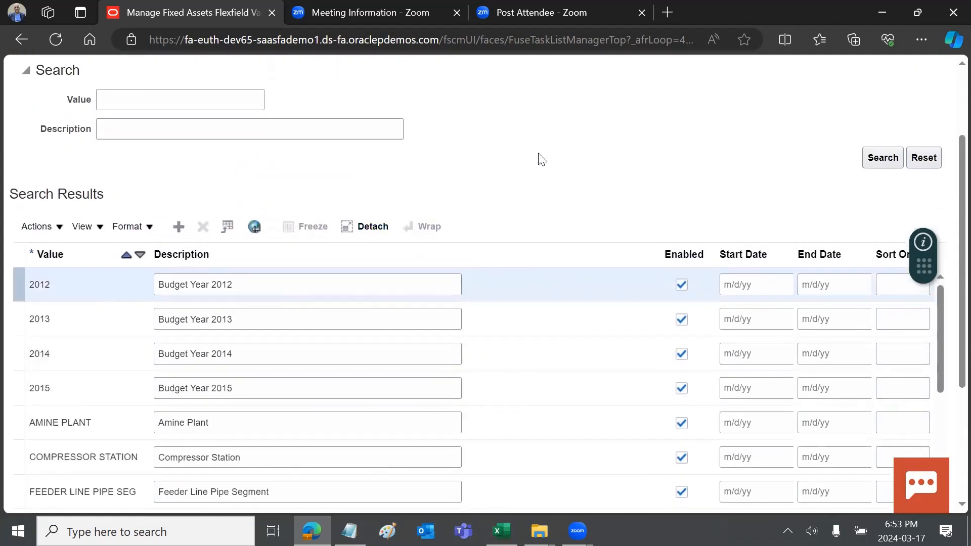
{"action": "scroll", "coordinate": [539, 158], "scroll_direction": "up", "scroll_amount": 3}
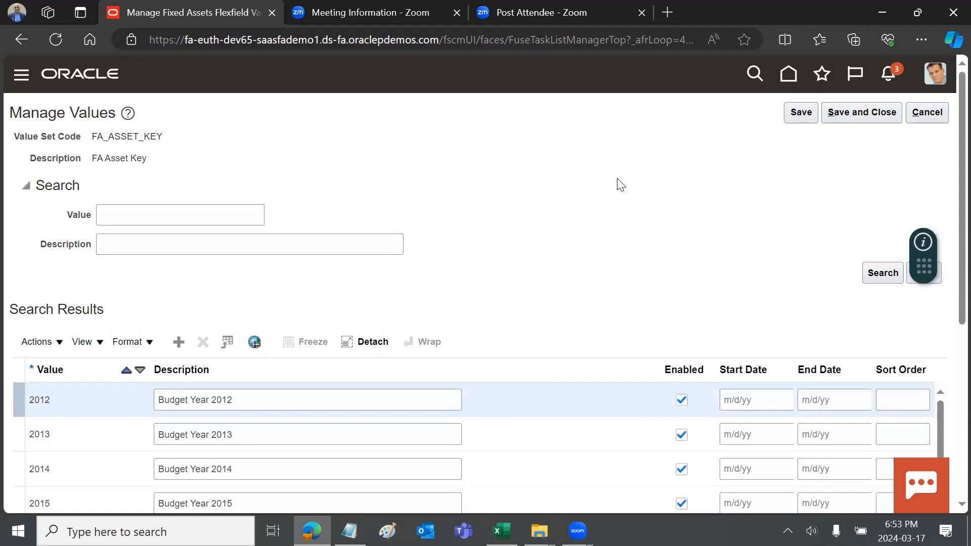
{"action": "left_click", "coordinate": [501, 530]}
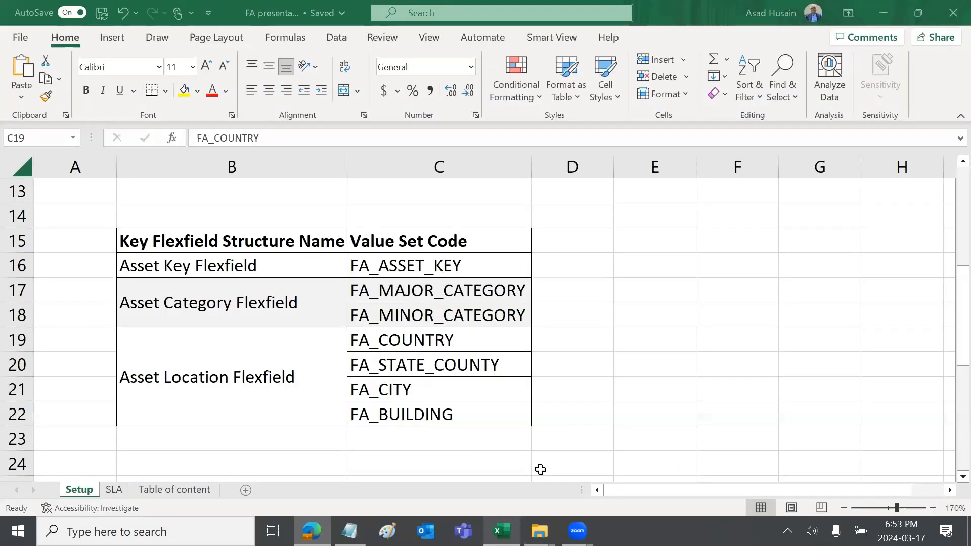